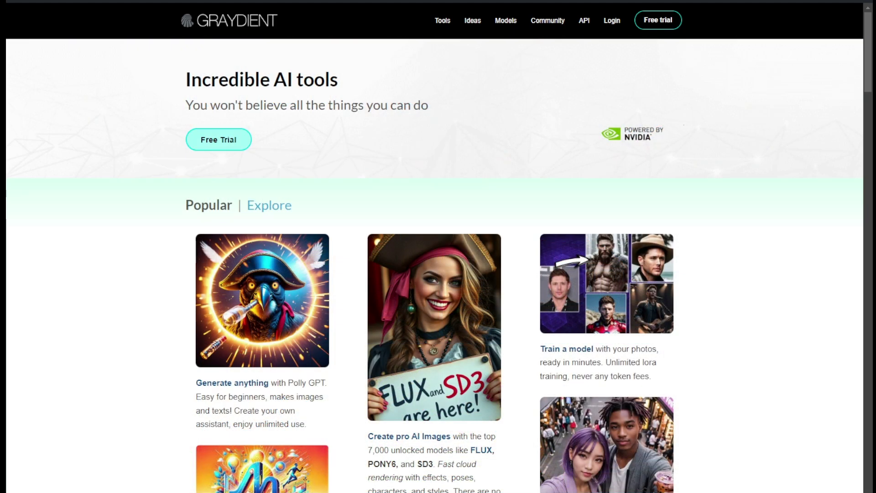
Open the FLUX news and read the 'FLUX is available today' article.
click(480, 451)
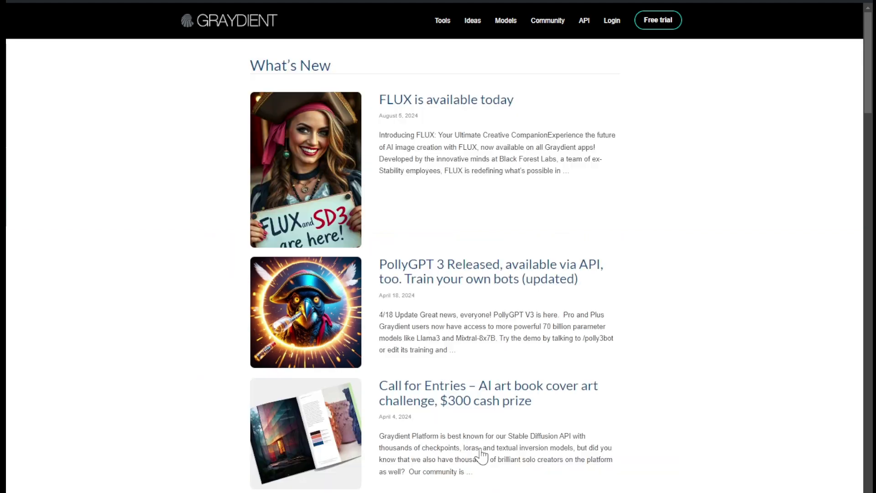
click(442, 109)
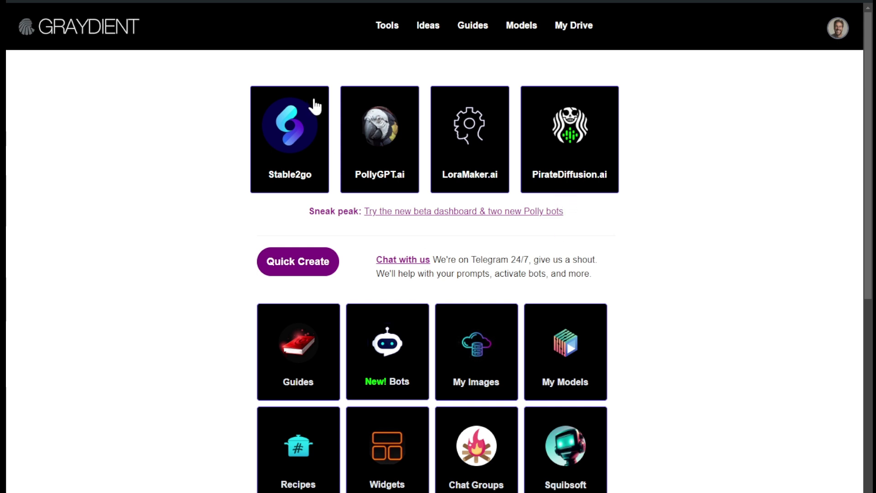
Launch Stable2go and start a new Text-to-Image job from Tools.
click(286, 133)
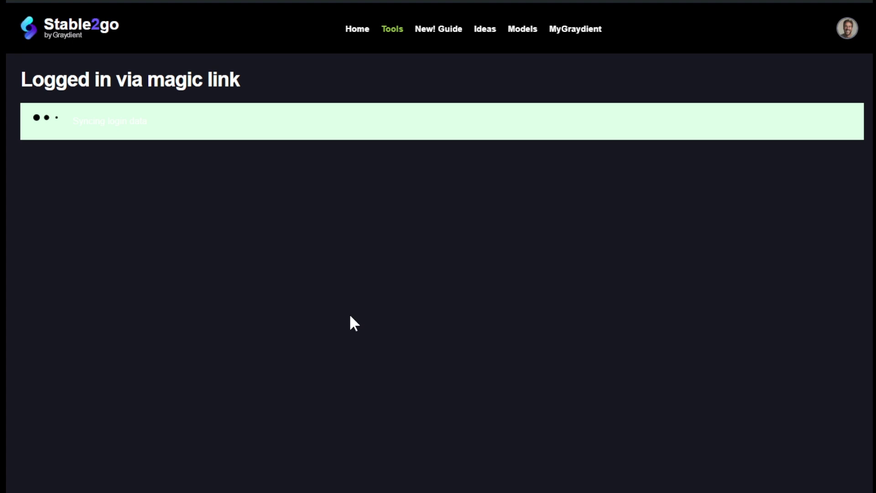
mouse_move(391, 37)
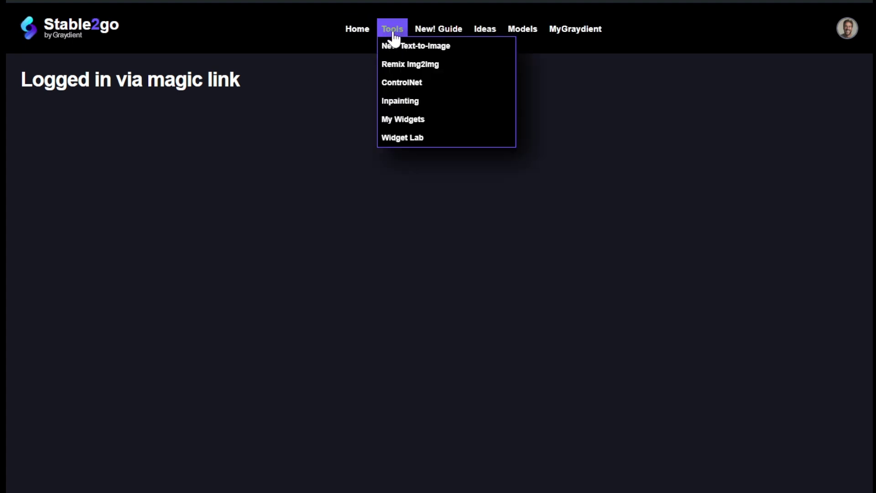
click(394, 47)
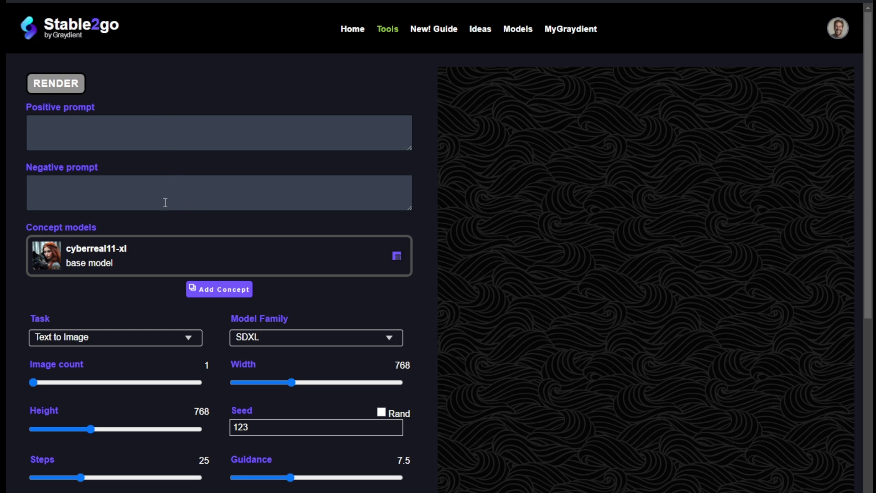
Remove the cyberreal11-xl concept, set Task to Workflow (Txt2img), and choose the flux workflow.
click(396, 256)
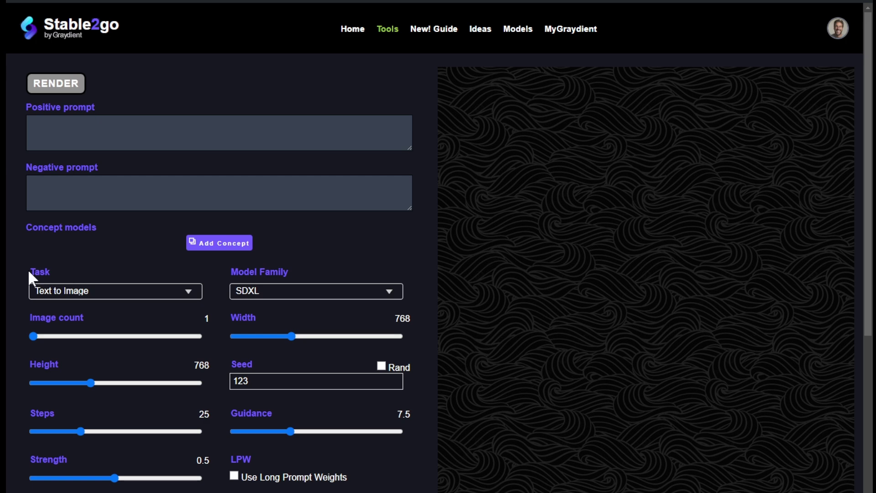
drag(28, 274, 52, 274)
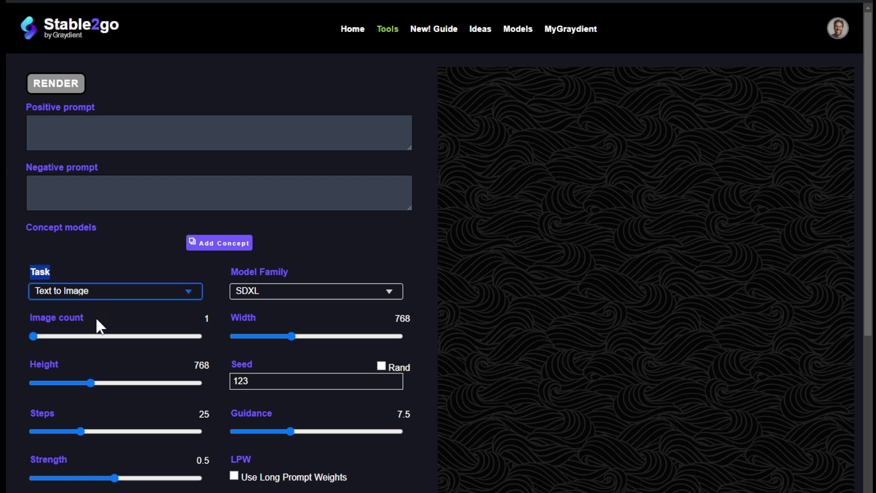
key(Down)
click(80, 356)
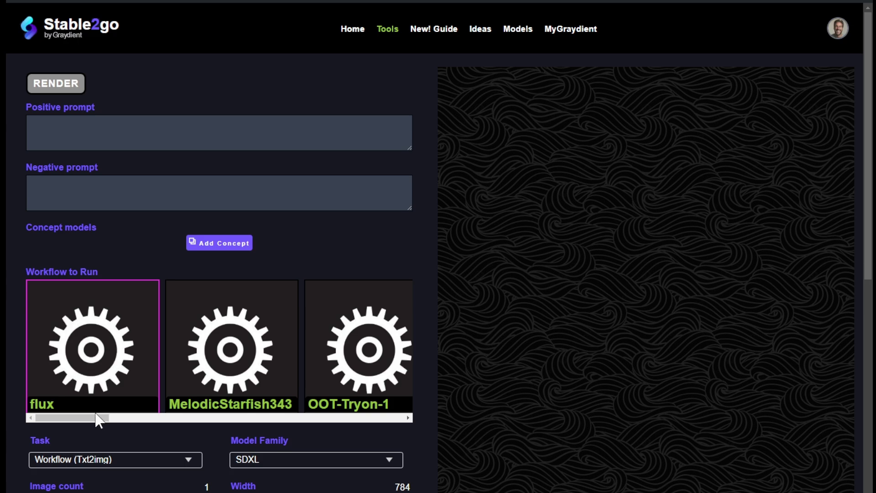
Drag within the Positive prompt field holding the half-cat half-pig Italian piazza prompt.
drag(97, 418, 185, 403)
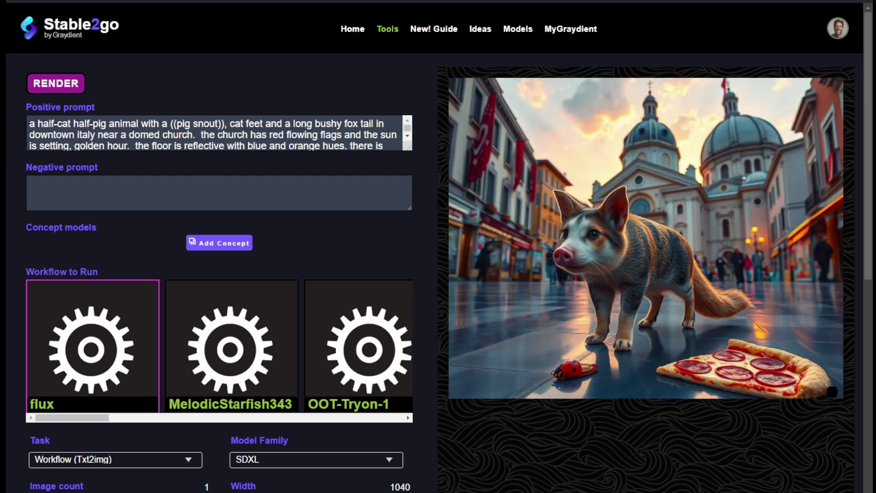
Pull the Positive prompt box's resize handle down so the whole half-cat half-pig prompt is visible.
drag(409, 148, 407, 188)
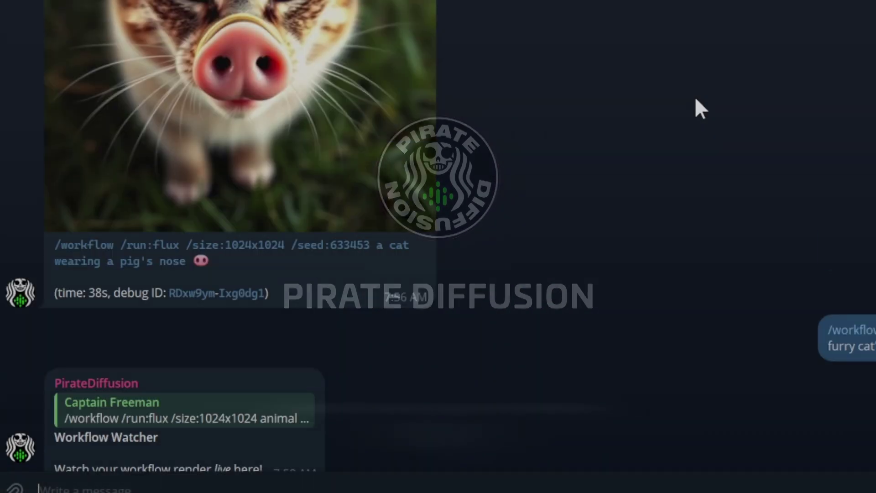
Scroll the PirateDiffusion chat down to the half-pig half-cat render beside the church dome.
scroll(694, 96, down, 15)
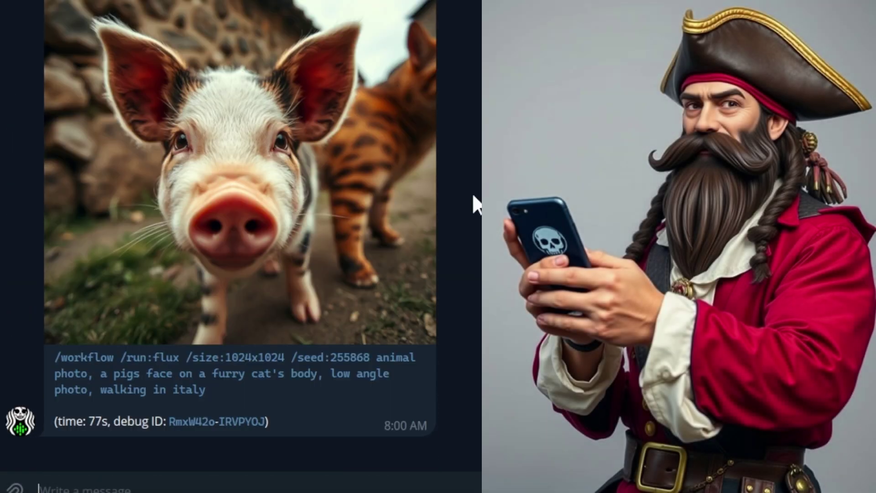
scroll(253, 183, down, 8)
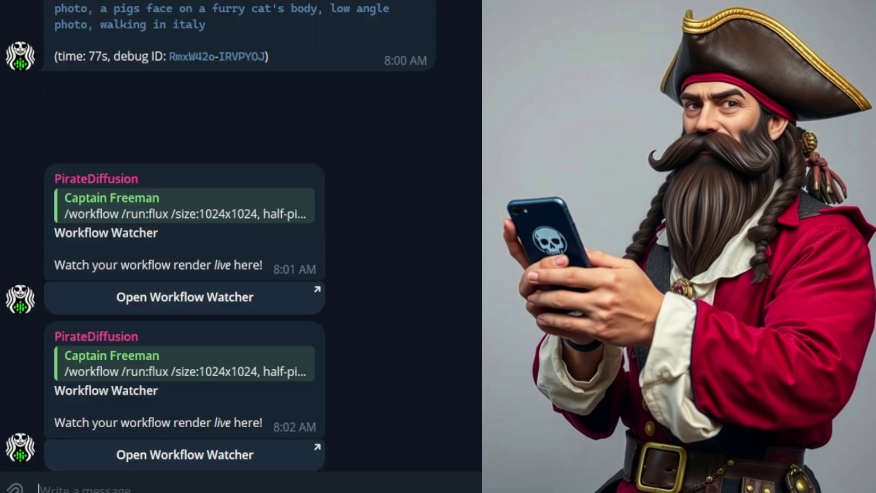
scroll(459, 250, down, 12)
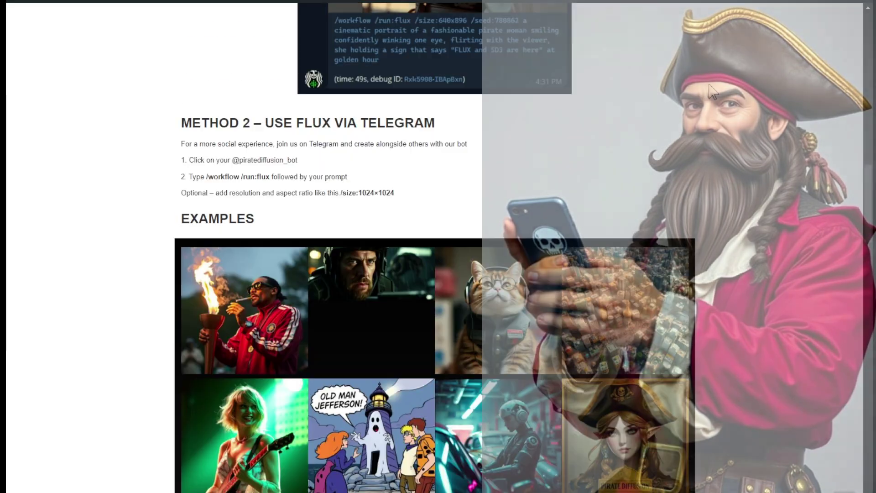
Scroll to the FLUX examples gallery and enlarge the Old Man Jefferson comic example.
scroll(749, 153, down, 4)
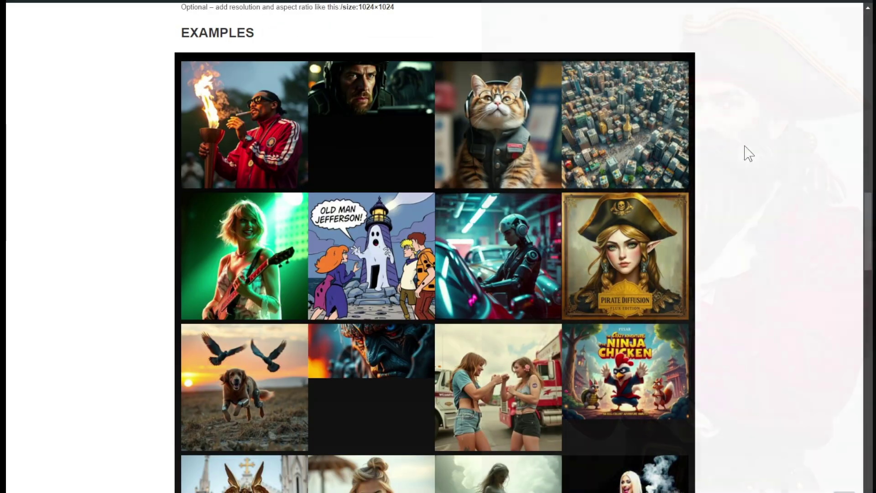
scroll(502, 196, down, 2)
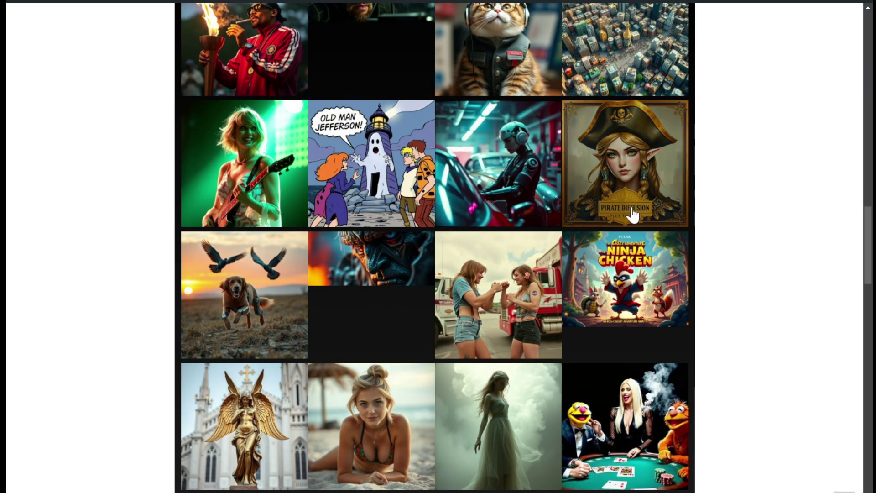
scroll(416, 269, up, 4)
scroll(417, 265, down, 2)
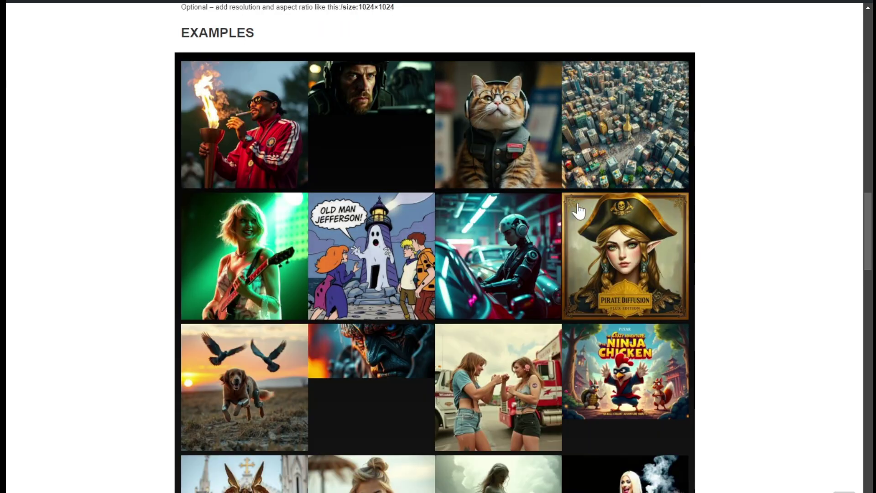
click(401, 249)
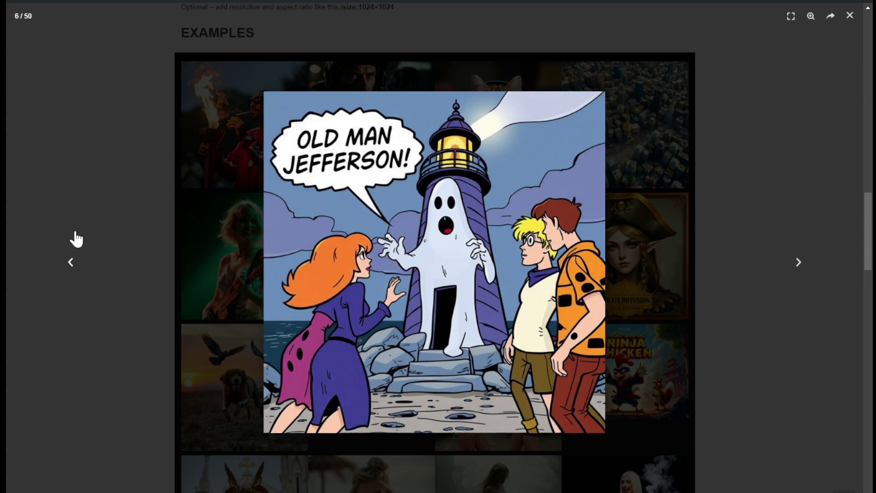
Step back through the guitarist, city aerial, headphone cat and helmeted soldier examples.
click(71, 262)
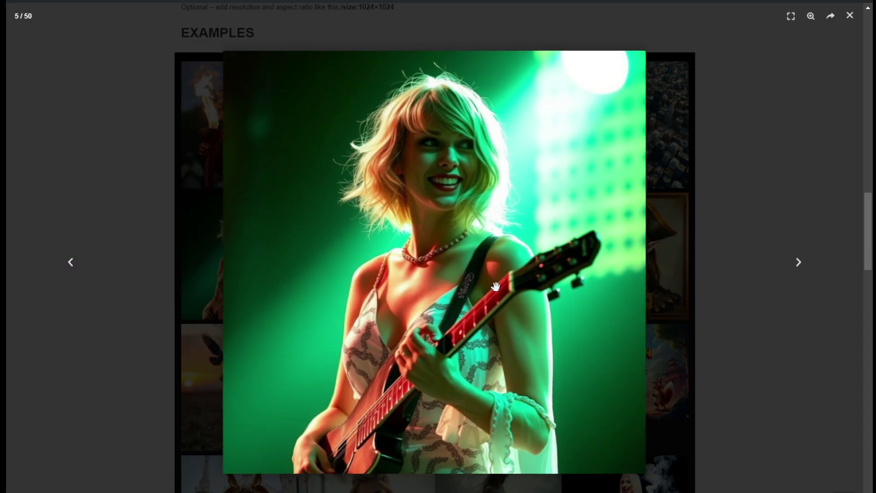
click(71, 263)
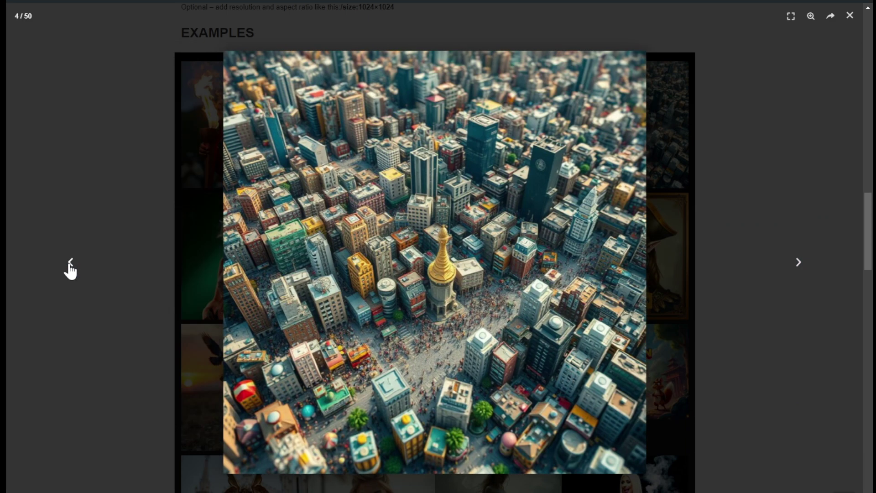
click(71, 263)
click(71, 263)
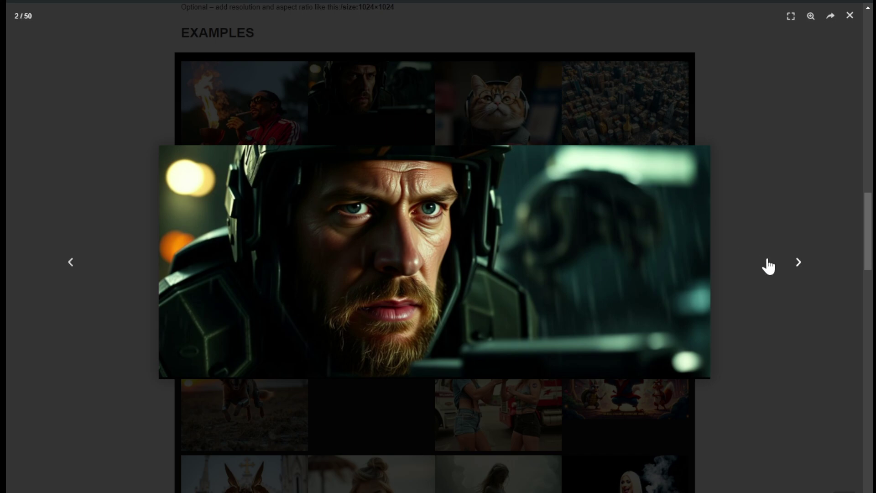
Advance through the cat, city, guitarist, ghost lighthouse, robot woman, pirate elf, running dog and beach examples.
click(799, 268)
click(798, 269)
click(798, 268)
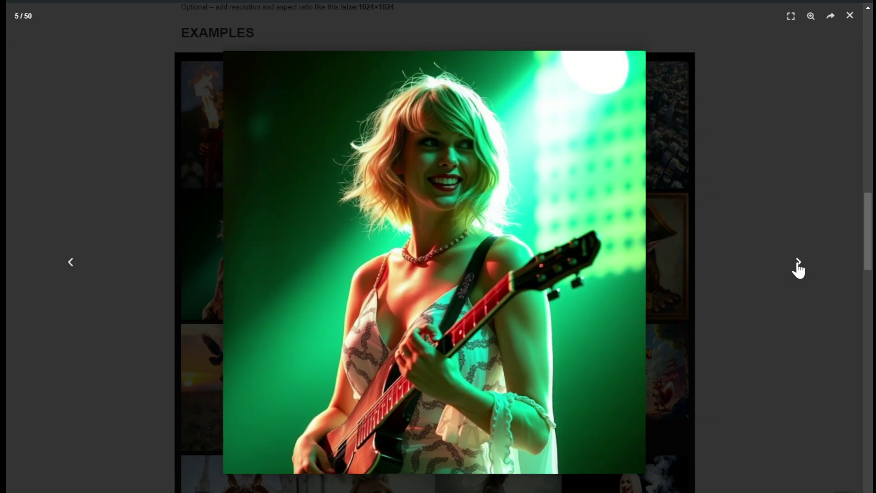
click(798, 268)
click(798, 268)
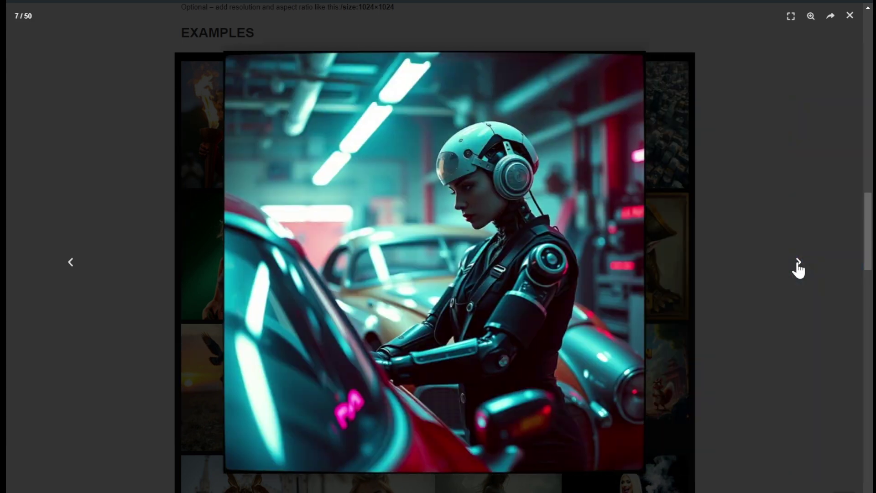
click(798, 269)
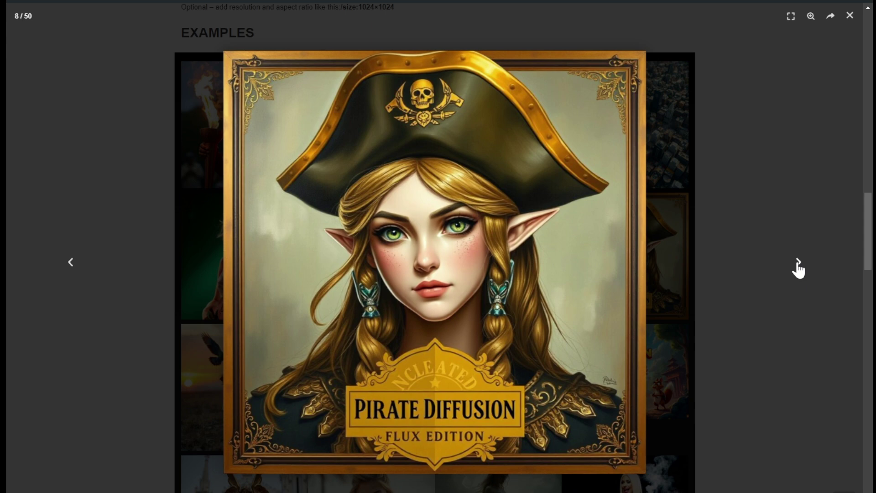
click(798, 270)
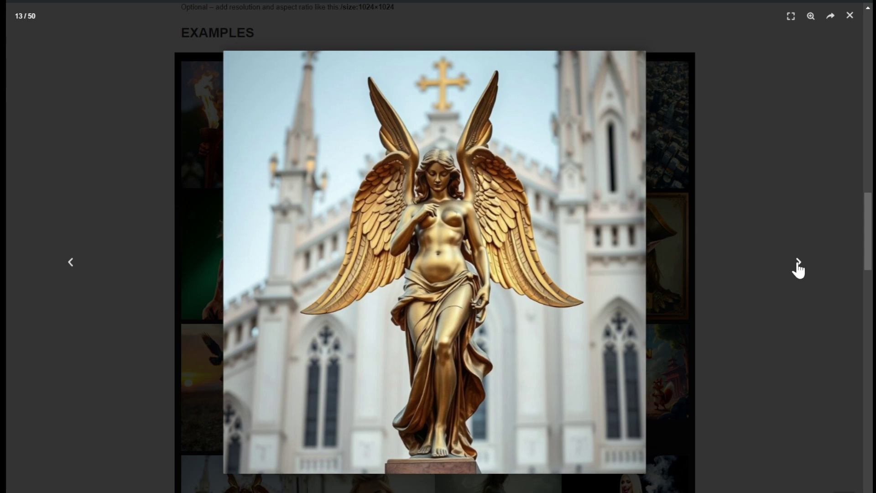
click(798, 270)
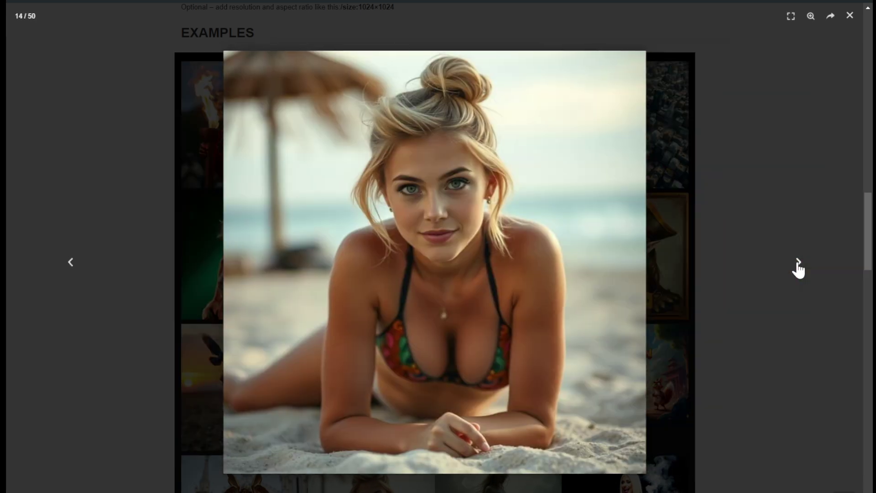
Continue past the green dress, poker, miner, surgeons and chef images to the snowy dunes, 23/50.
click(798, 269)
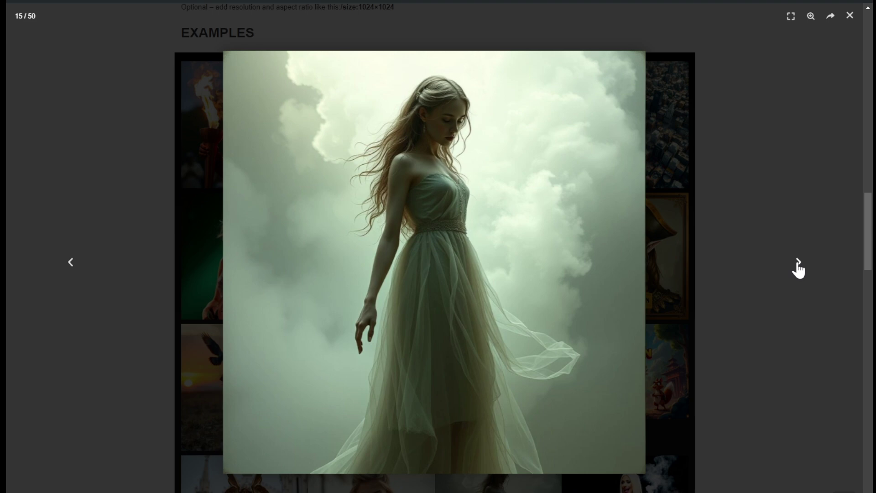
click(798, 269)
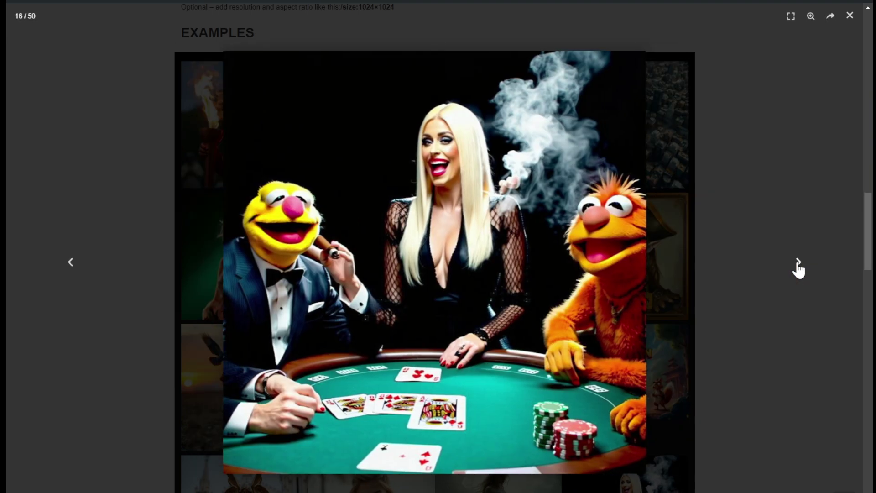
click(798, 269)
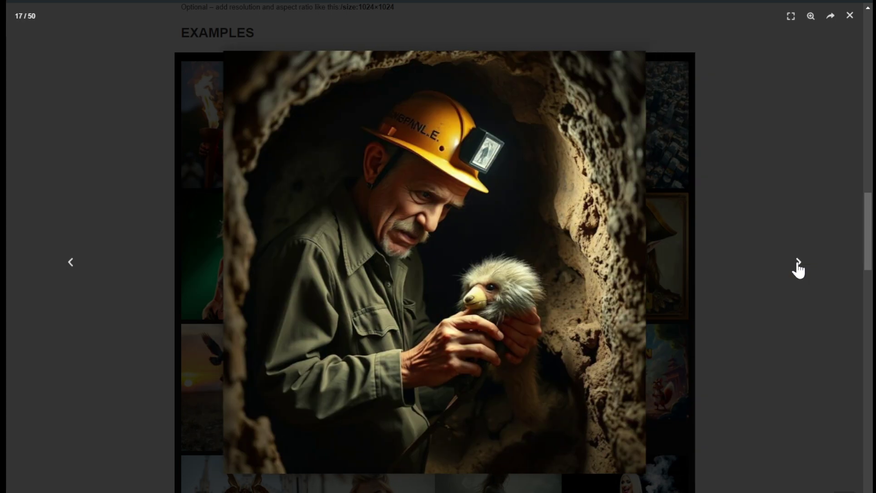
click(798, 269)
click(798, 269)
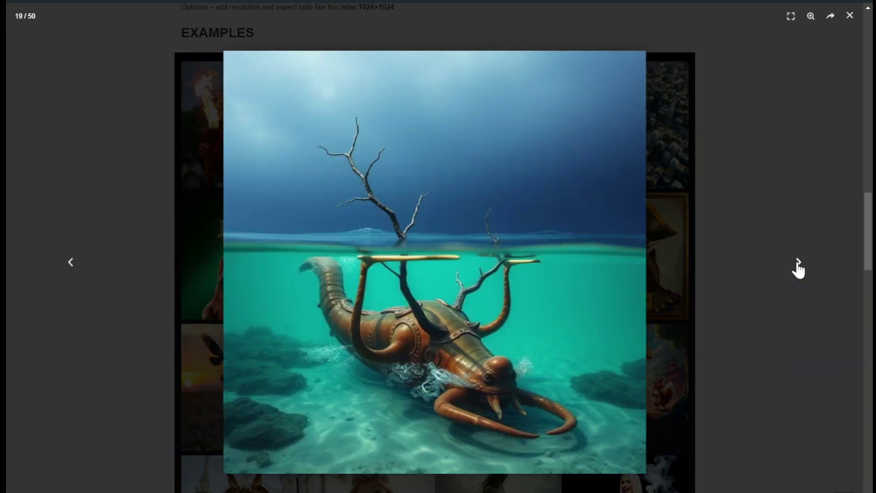
click(798, 269)
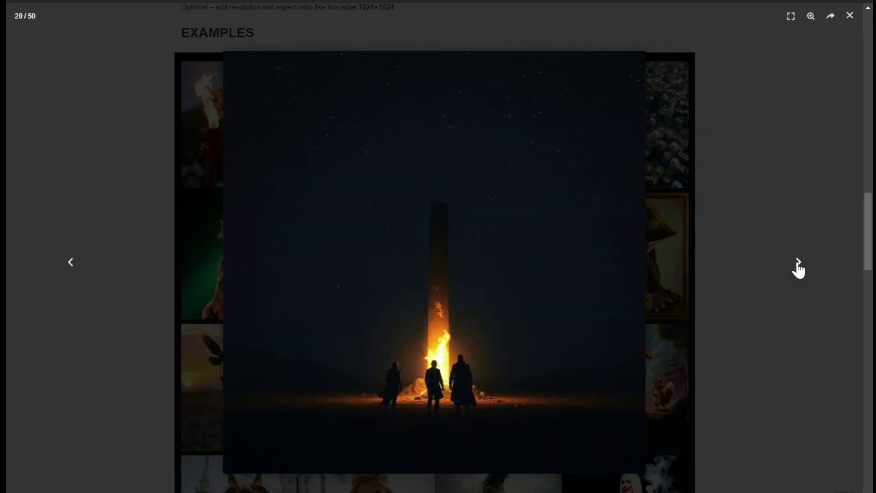
click(798, 269)
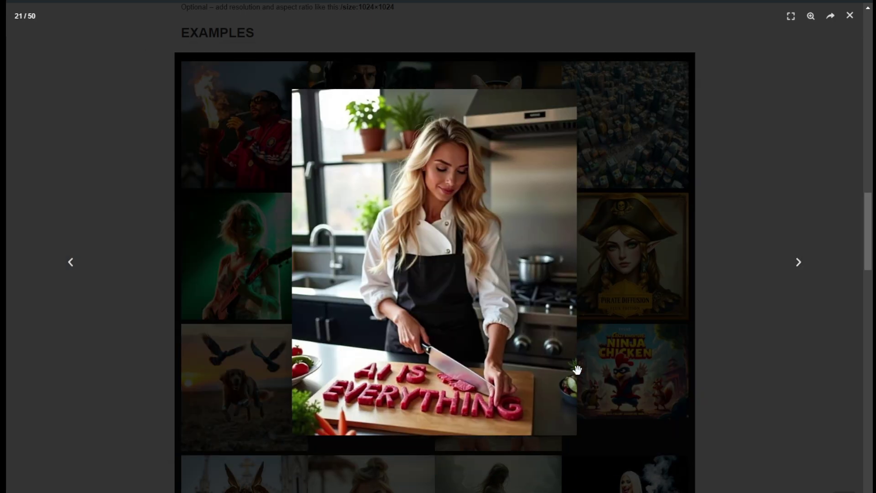
click(792, 269)
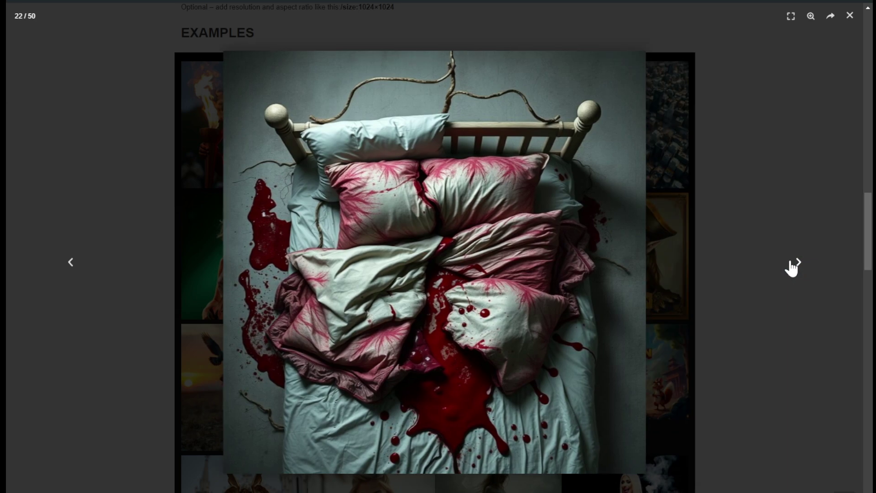
click(792, 269)
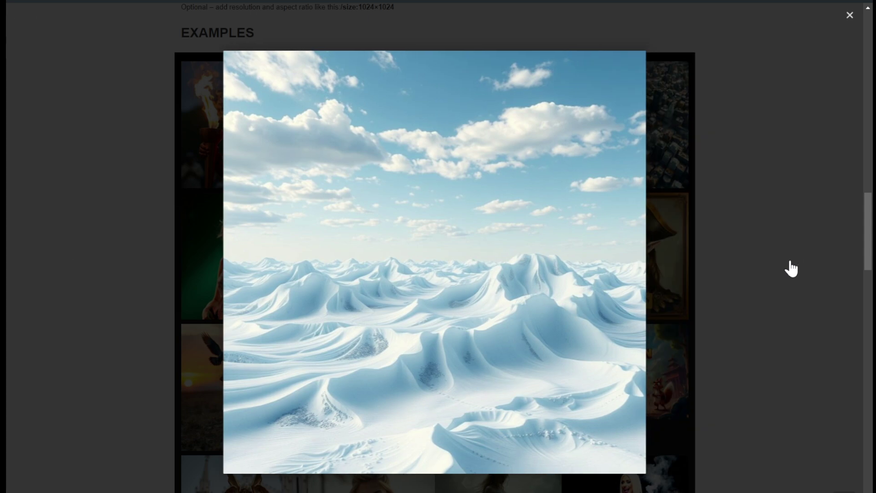
Advance past the stone ring tower, ships, snowy castle and skyline to the orange moon over a cave, 35/50.
click(792, 269)
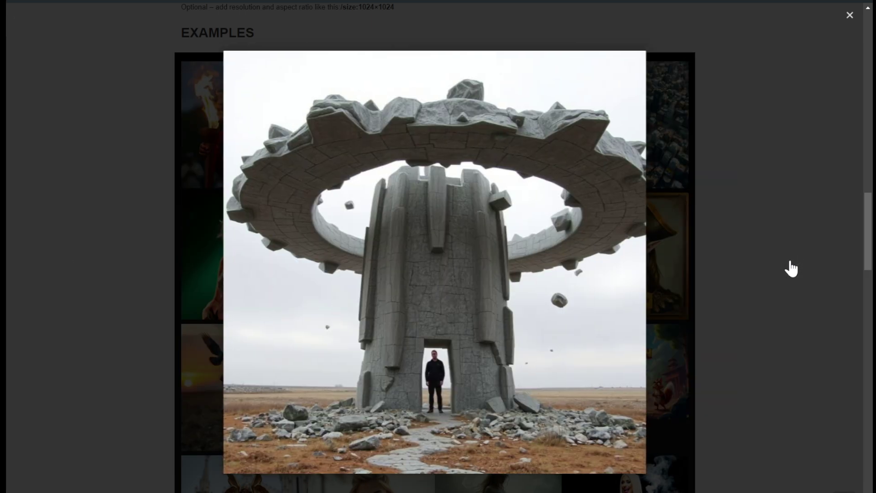
click(792, 270)
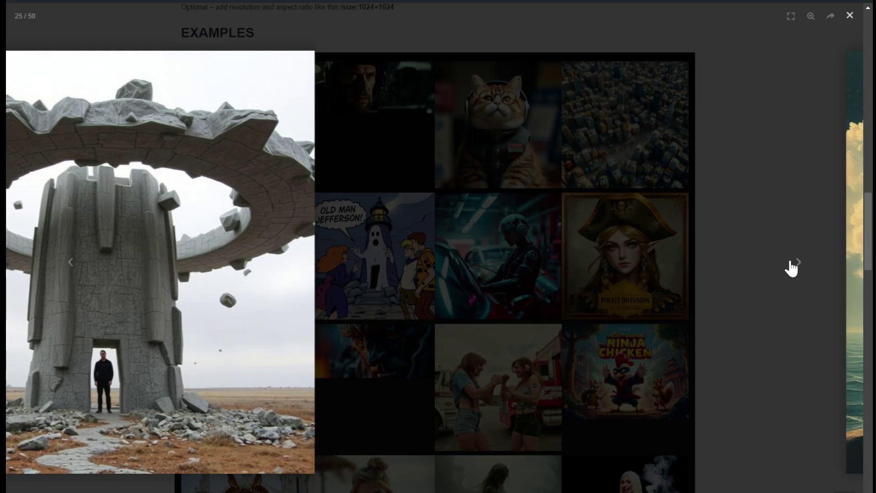
click(792, 269)
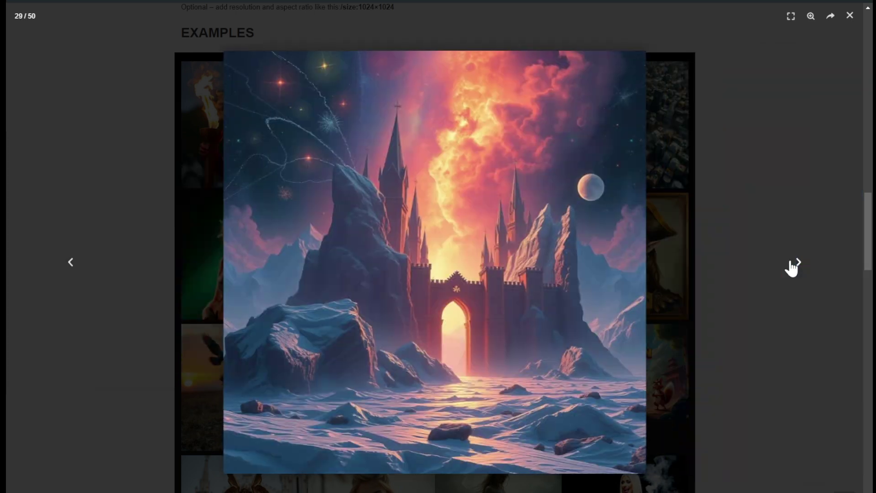
click(791, 270)
click(792, 270)
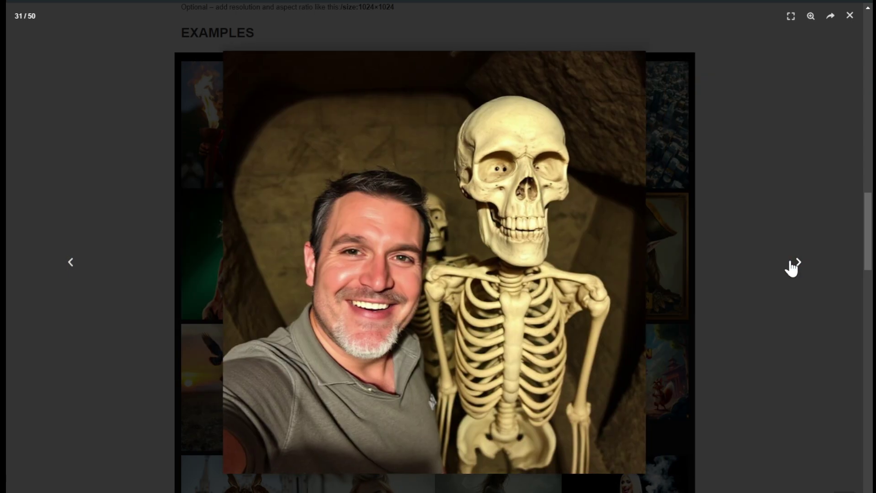
click(791, 269)
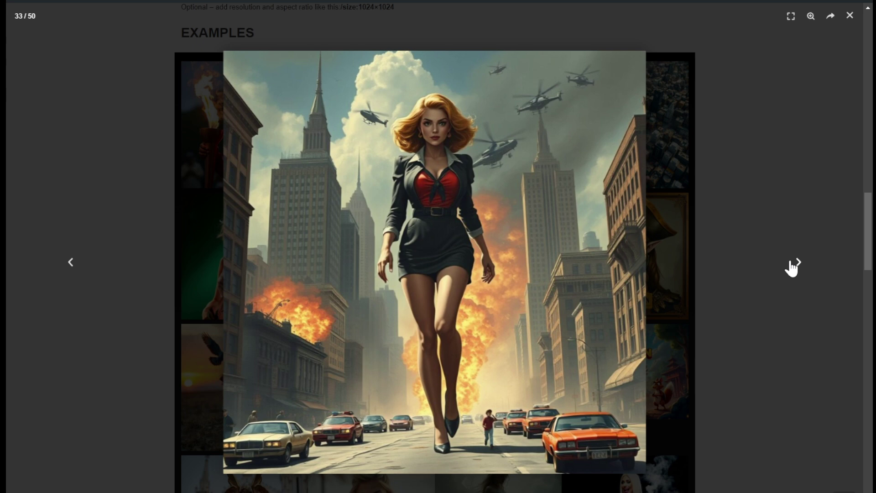
click(791, 269)
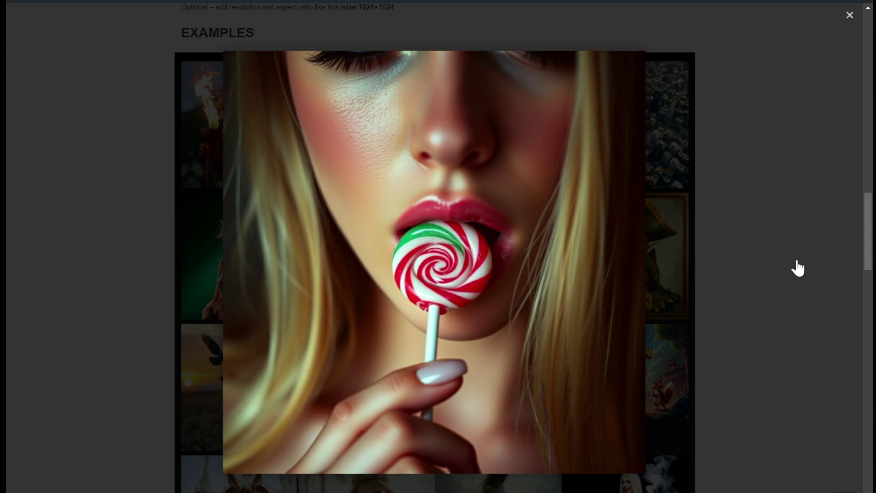
click(798, 268)
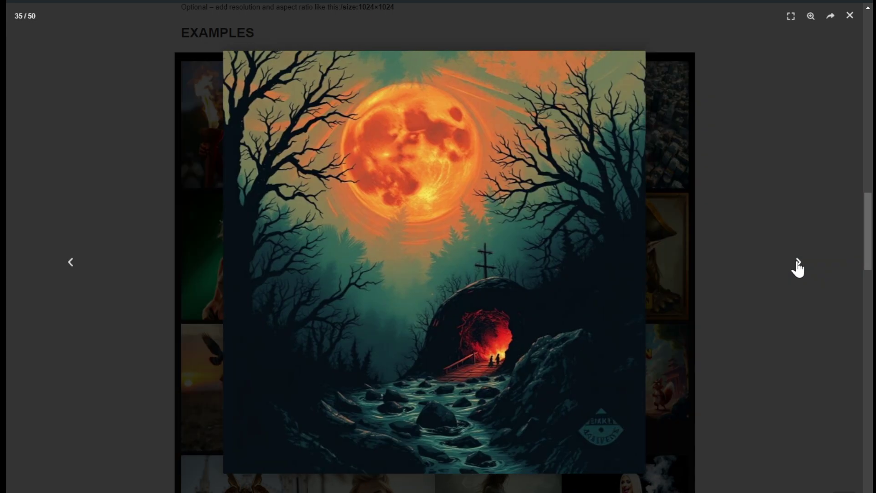